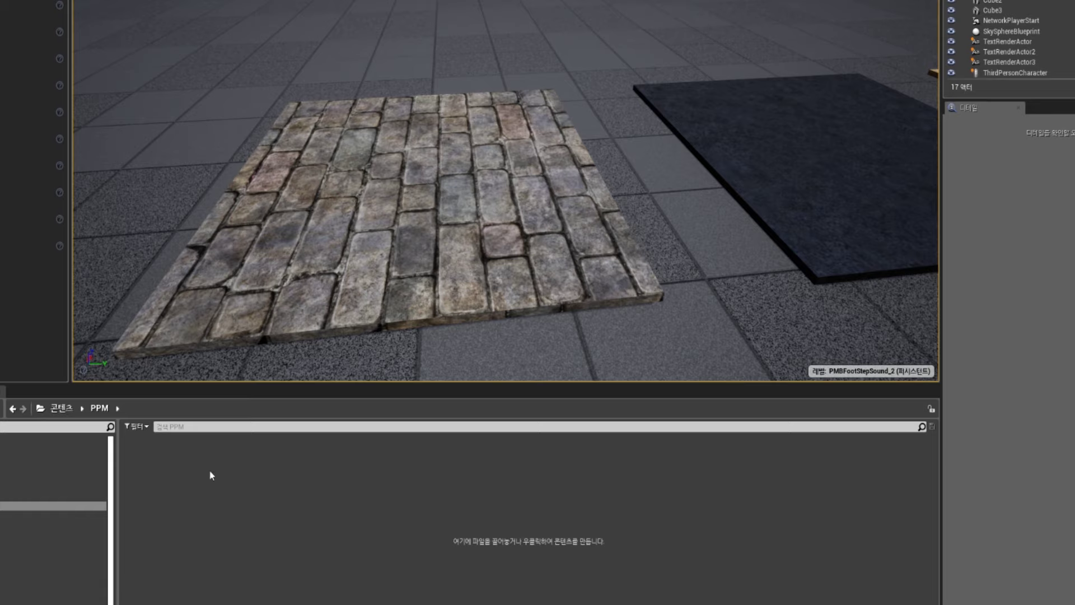
Step: Create PhysicalMaterial-class assets in the PPM folder, named PM_Rock and PM_Steel
right_click(210, 470)
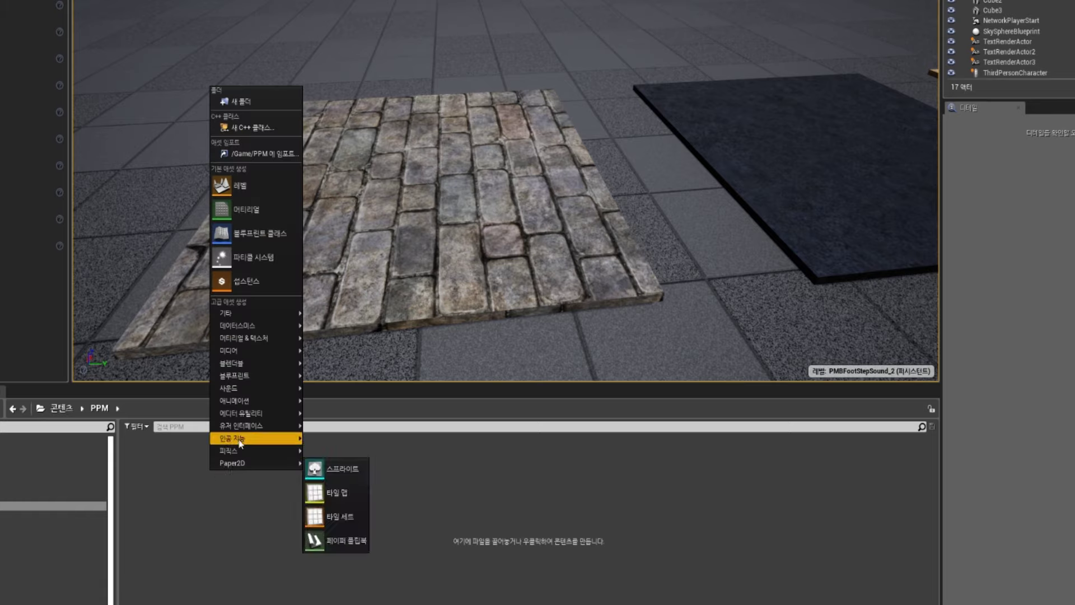
mouse_move(254, 343)
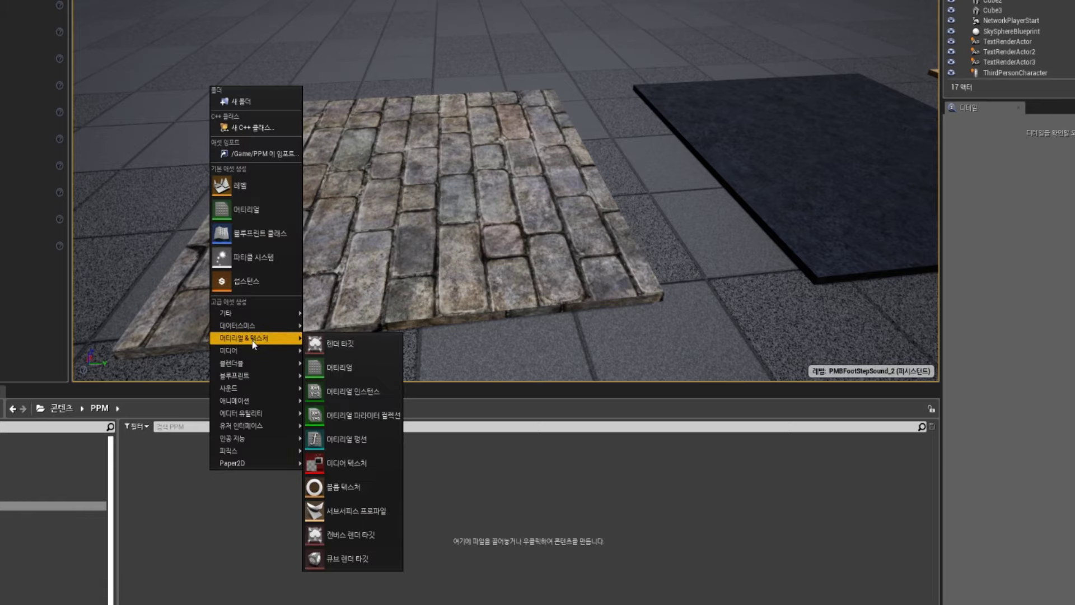
mouse_move(233, 451)
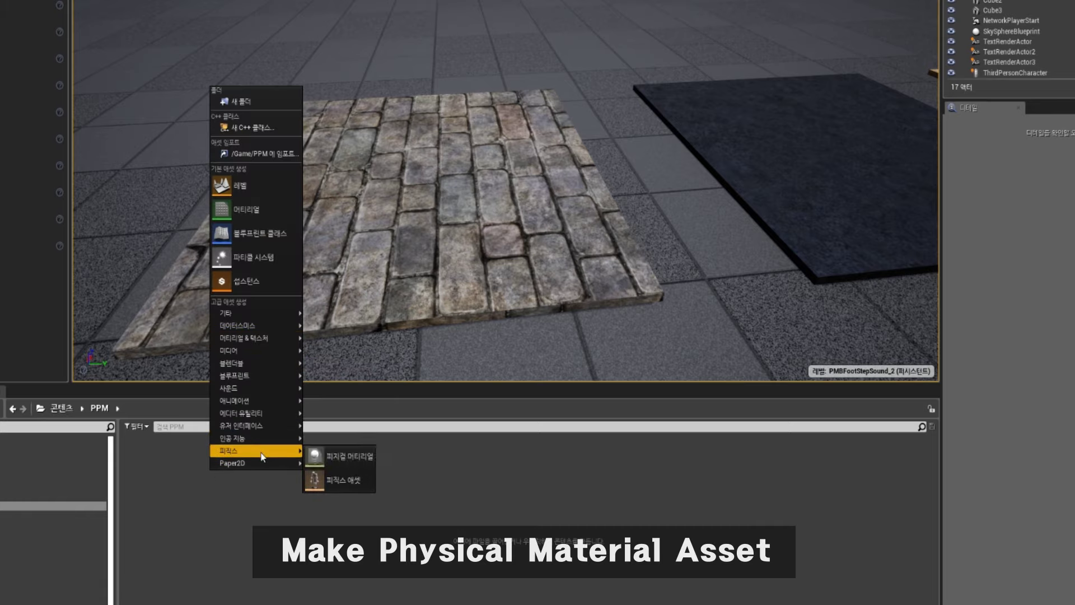
click(327, 460)
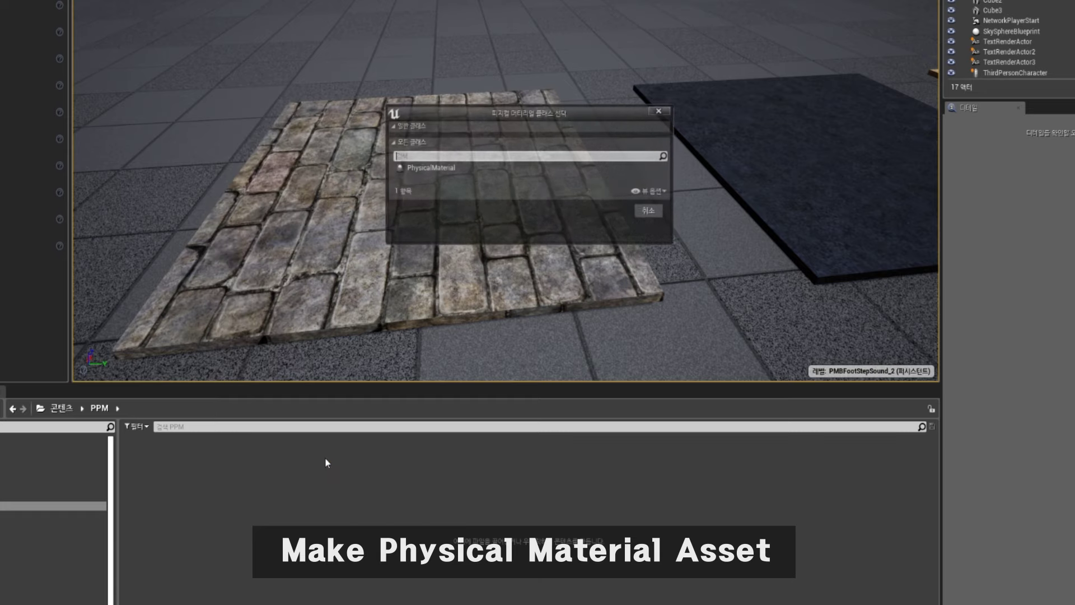
click(431, 167)
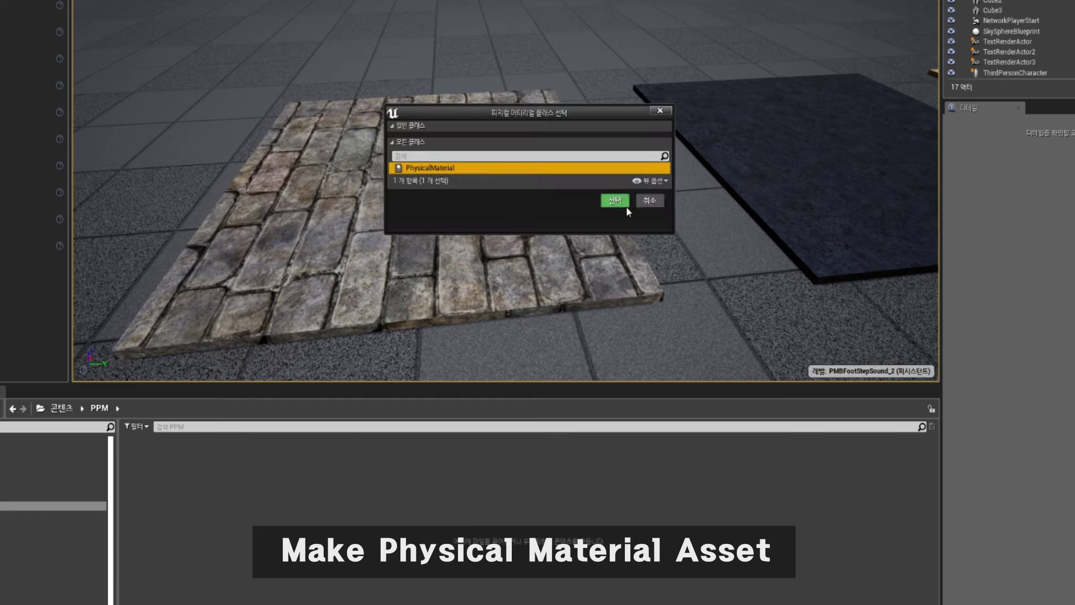
click(615, 200)
text(PM)
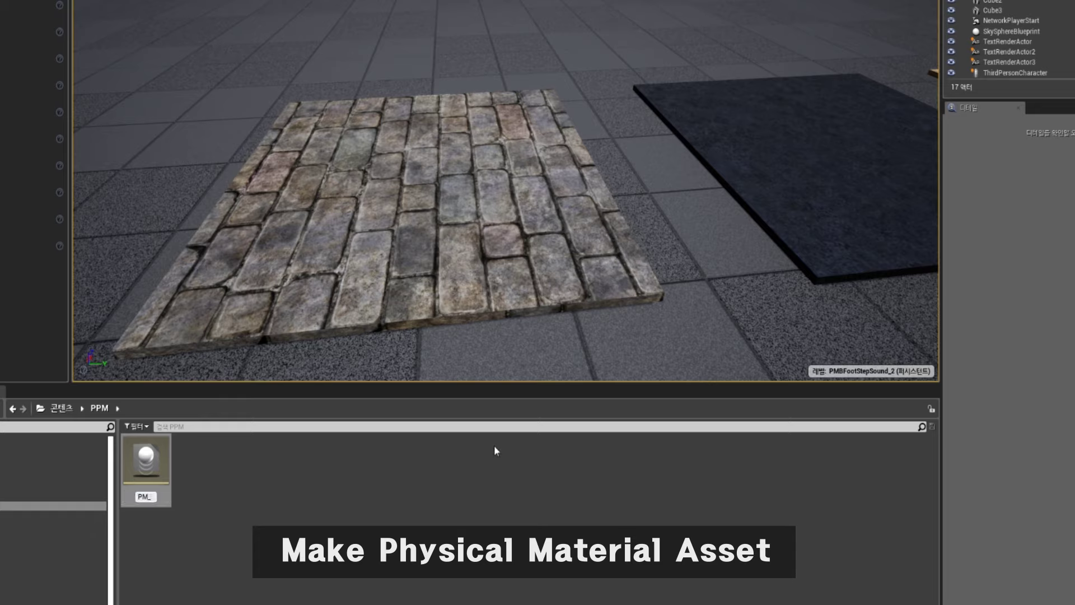
text(_Steel)
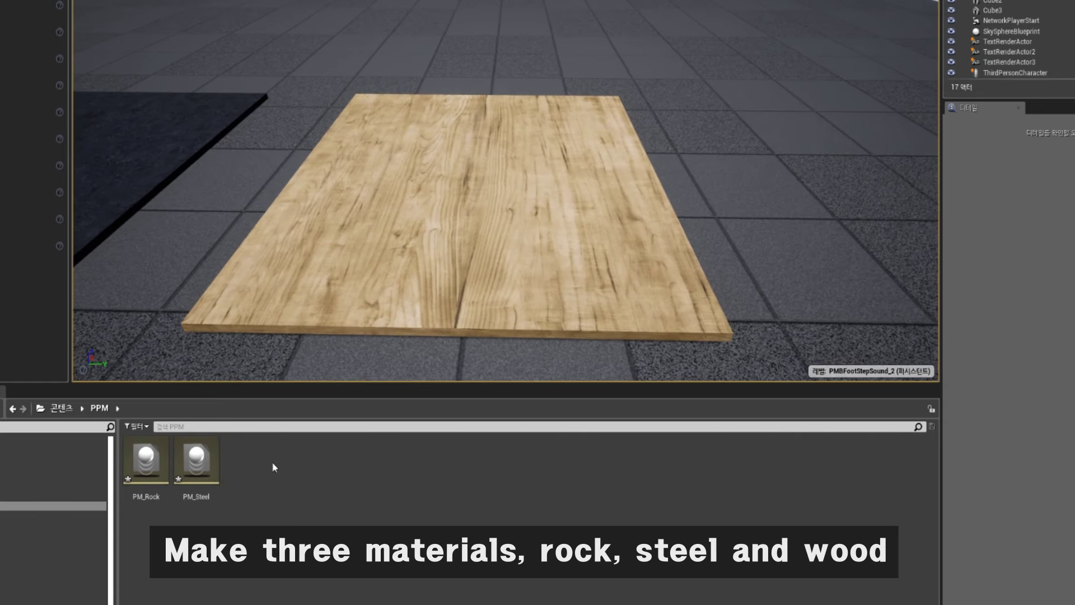
Step: Open M_Brick_Clay_Old, set its Phys Material to PM_Rock and save
double_click(426, 167)
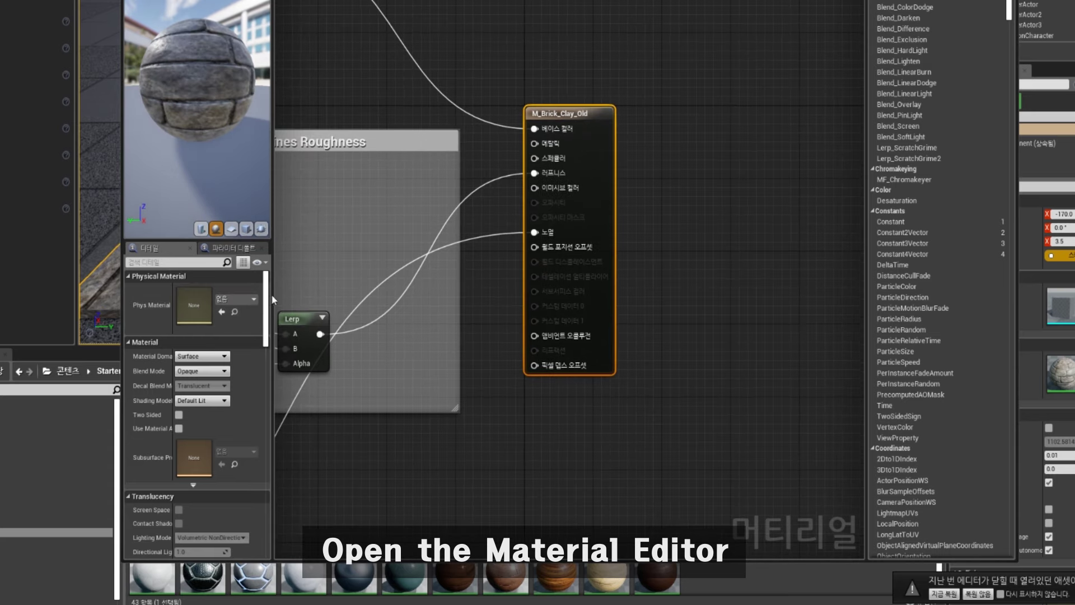
drag(273, 300, 384, 302)
click(318, 302)
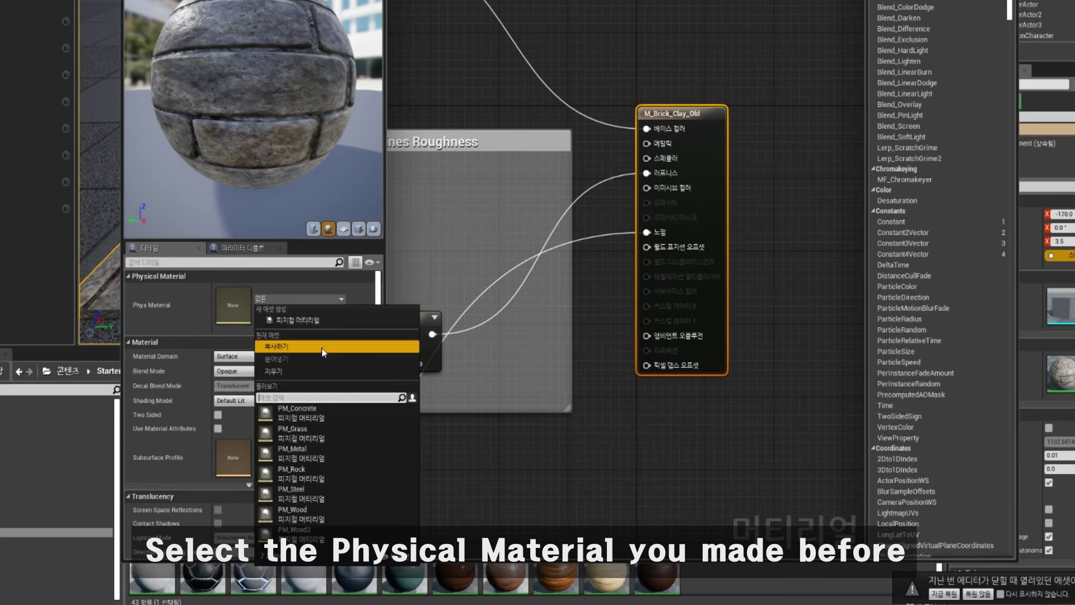
click(313, 473)
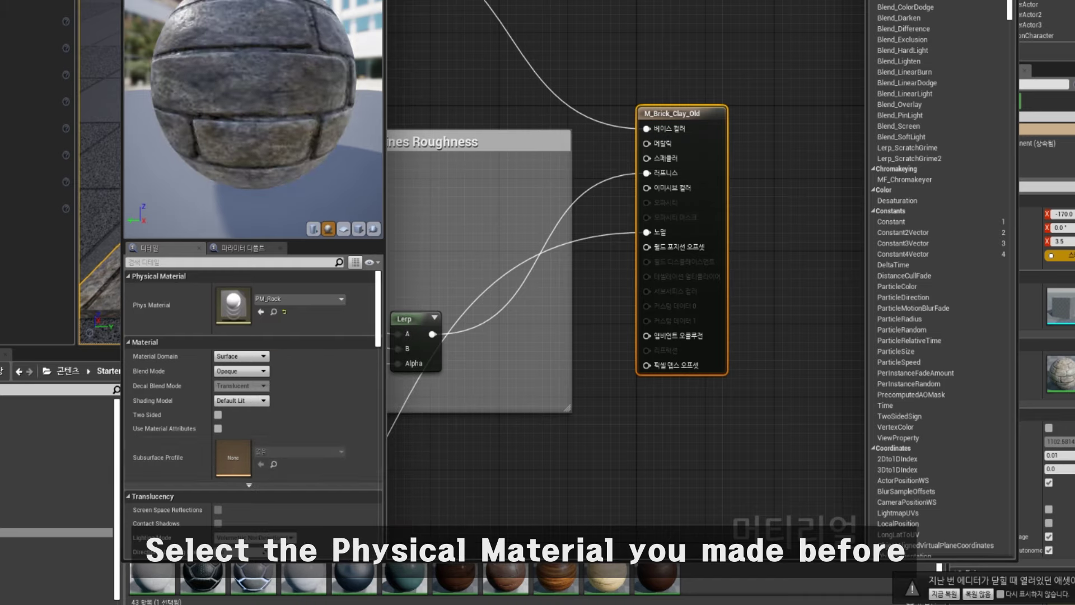
key(ctrl+s)
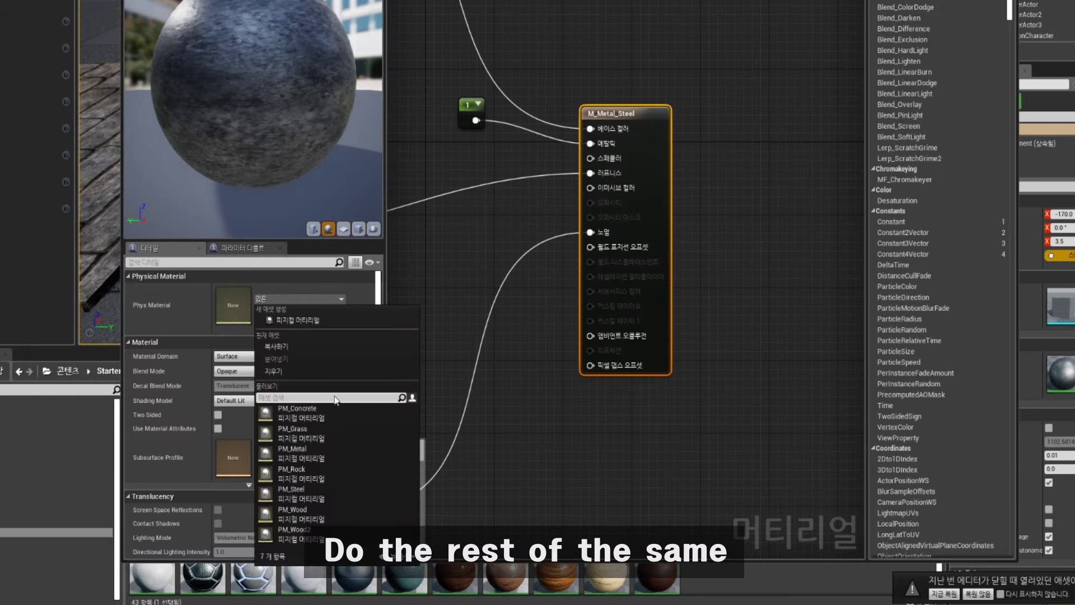
Step: Assign PM_Steel to M_Metal_Steel and PM_Wood2 to M_Wood_Pine, saving each
click(291, 489)
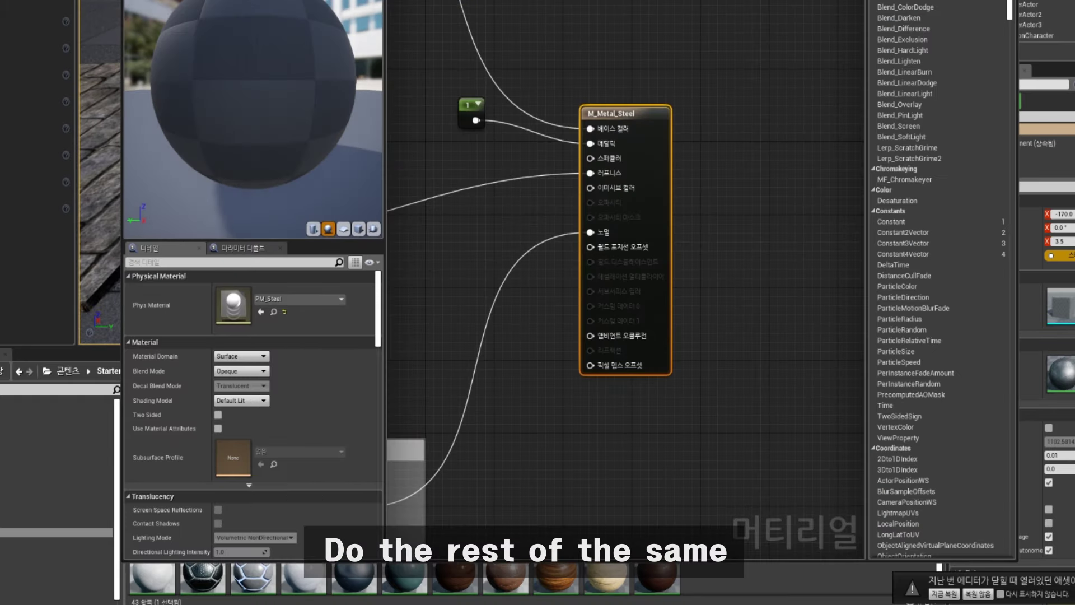
key(ctrl+s)
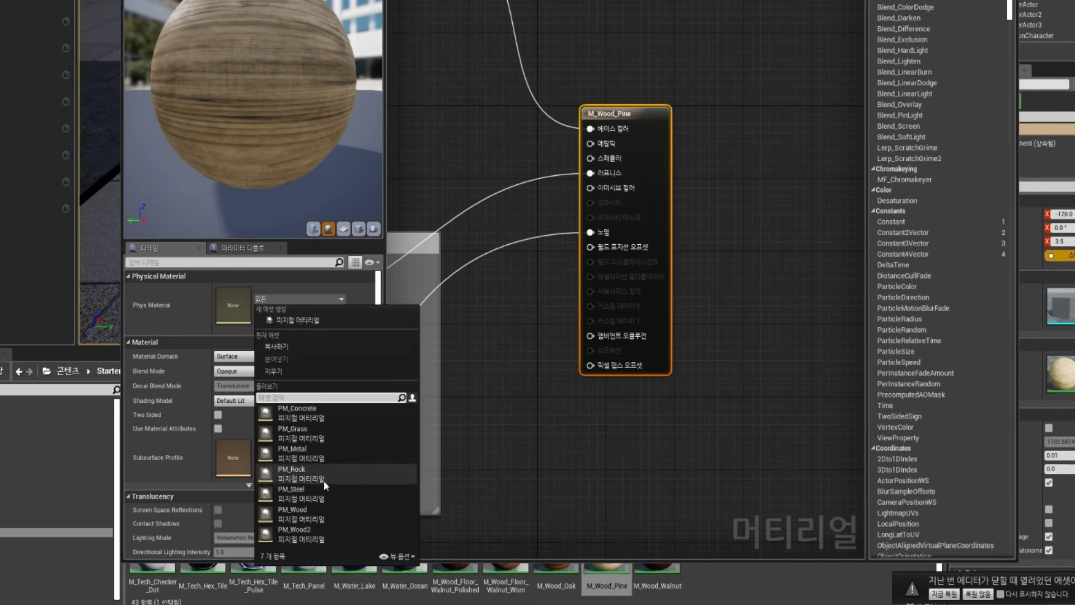
click(294, 534)
key(ctrl+s)
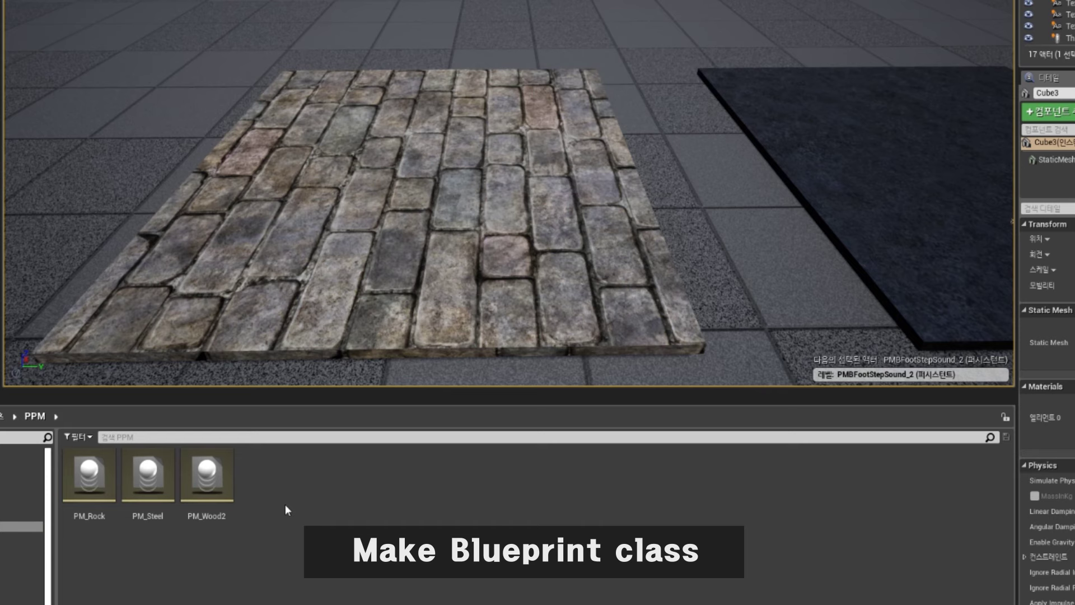
Step: Create a Res_PMBFootStepSoundList child blueprint named BP_SoundList2 and open it
right_click(284, 504)
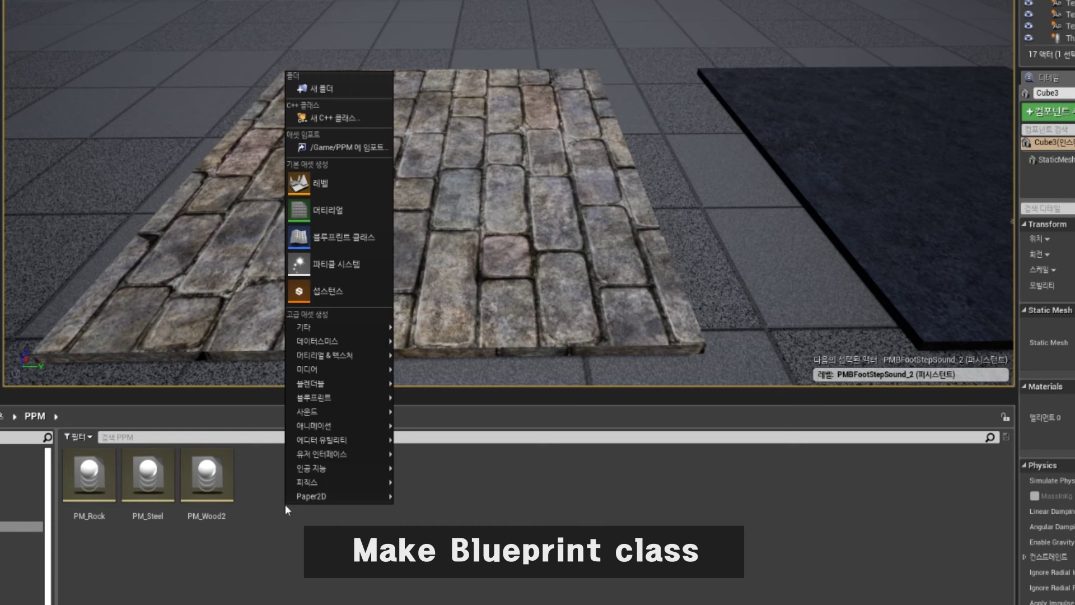
click(351, 238)
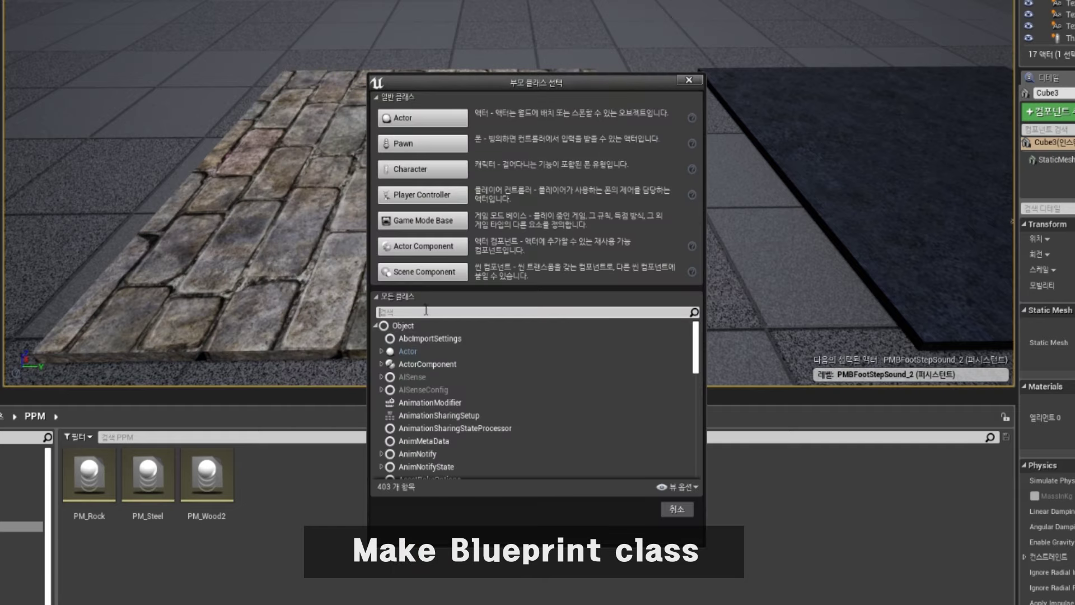
text(Res)
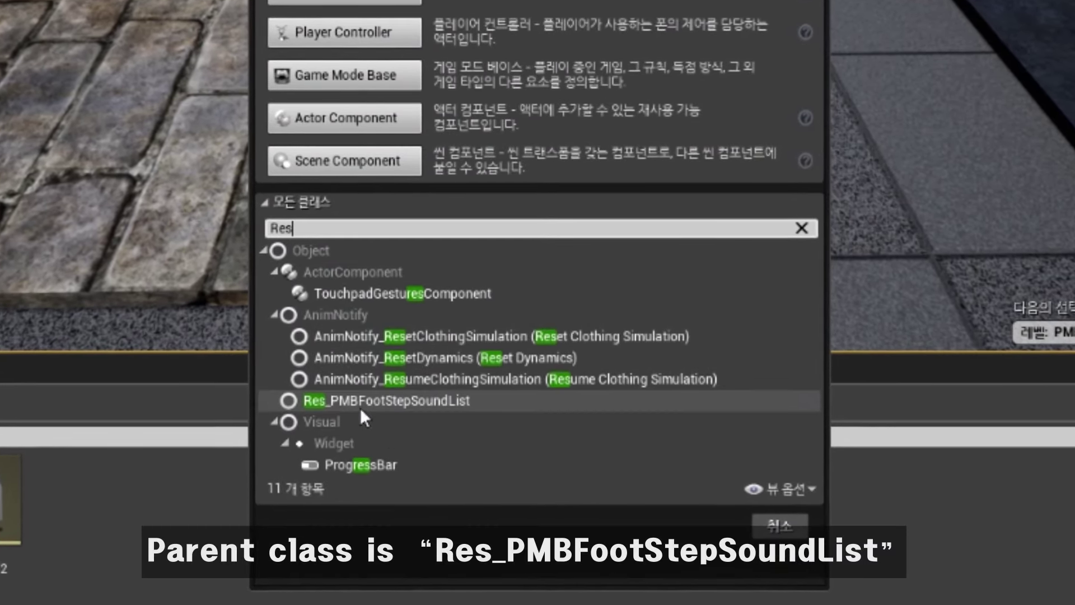
click(434, 419)
click(706, 521)
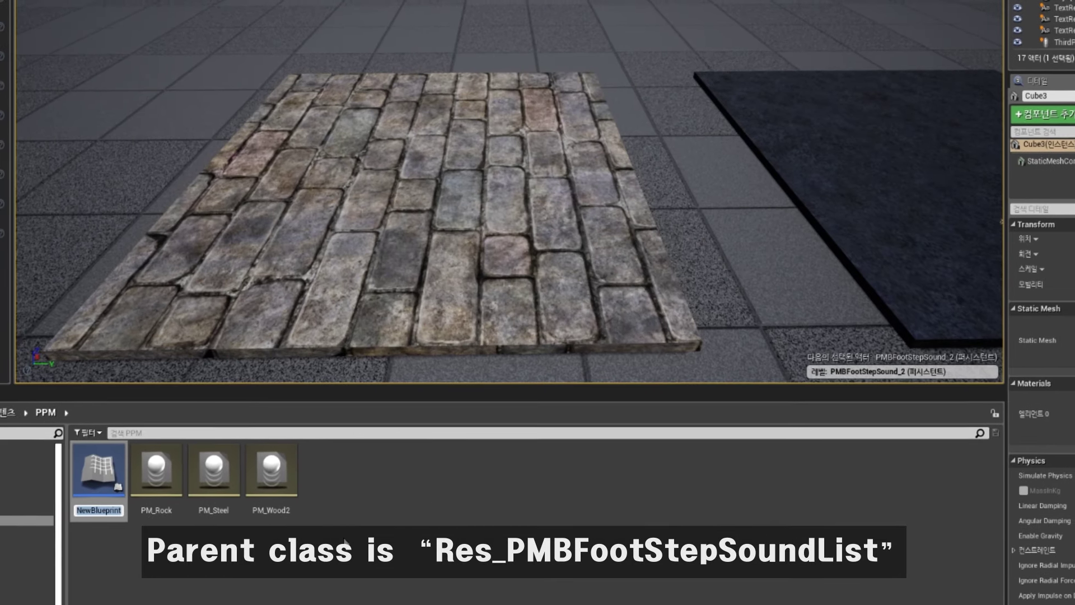
text(BP_)
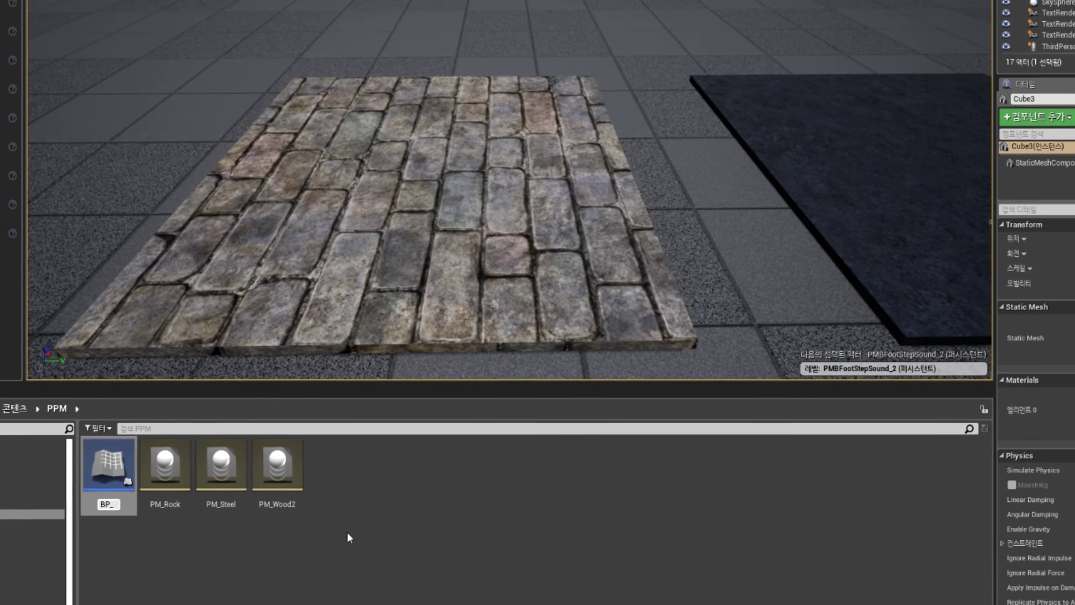
text(SoundList2)
key(Return)
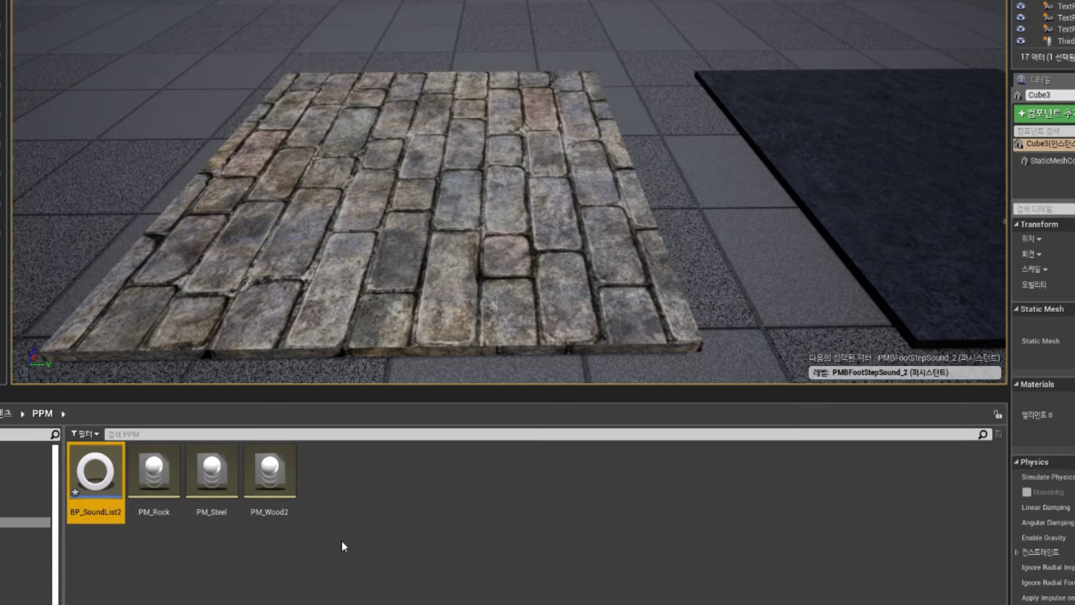
key(Return)
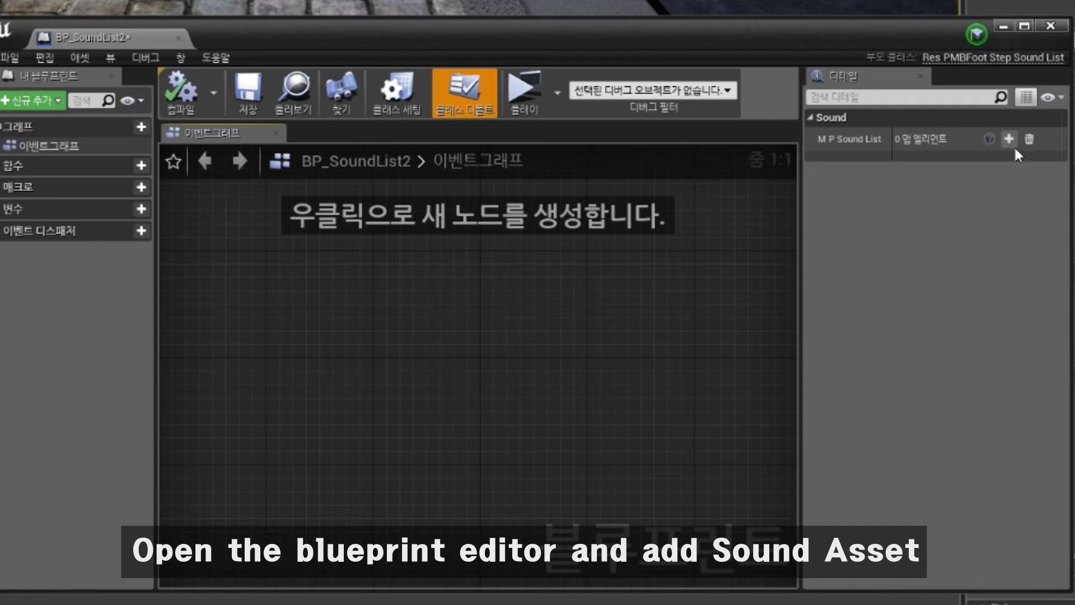
Step: Add the first MP Sound List entry, keyed PM_Rock, with the Cue_FS_Concrete cue
click(1007, 139)
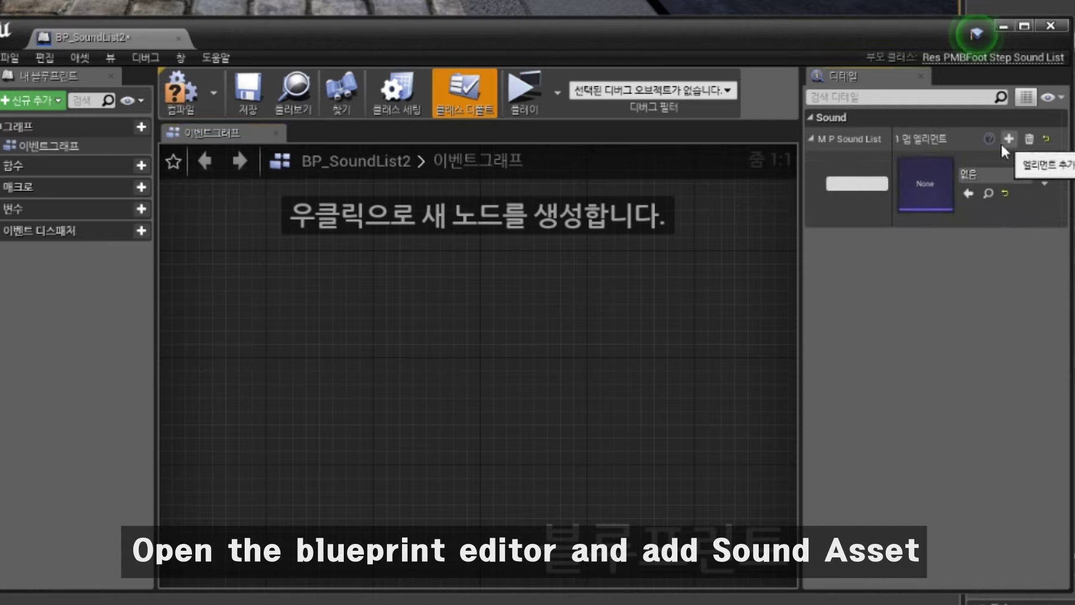
click(969, 175)
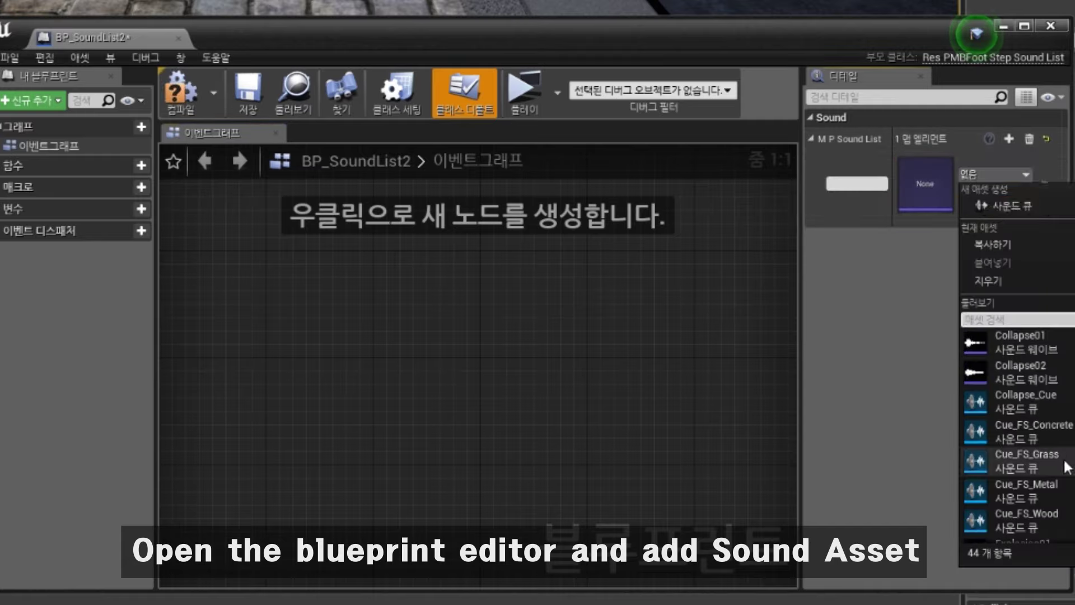
scroll(1063, 462, down, 2)
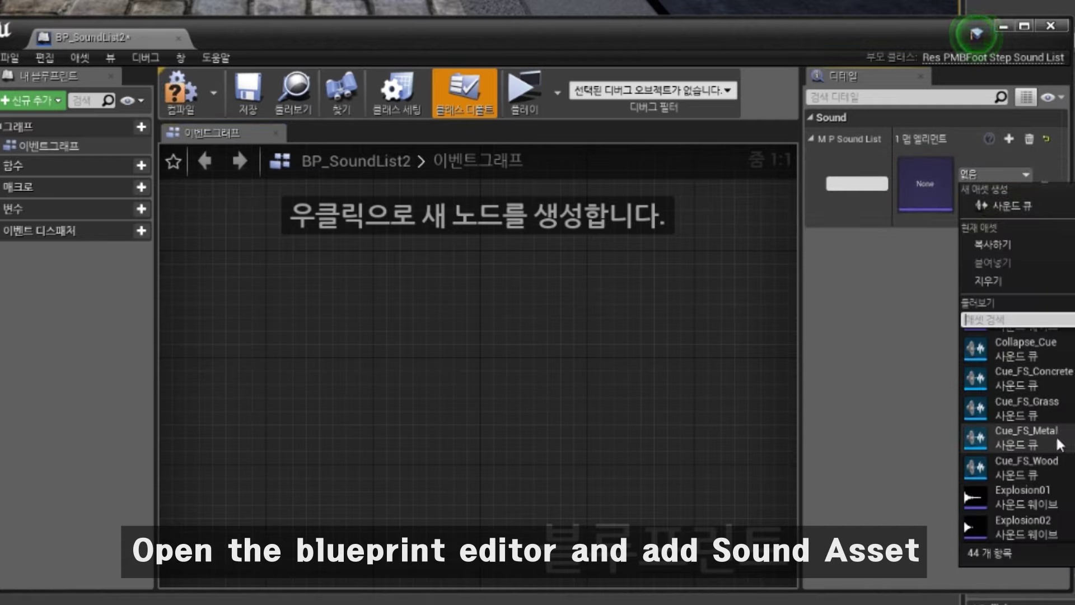
click(1033, 379)
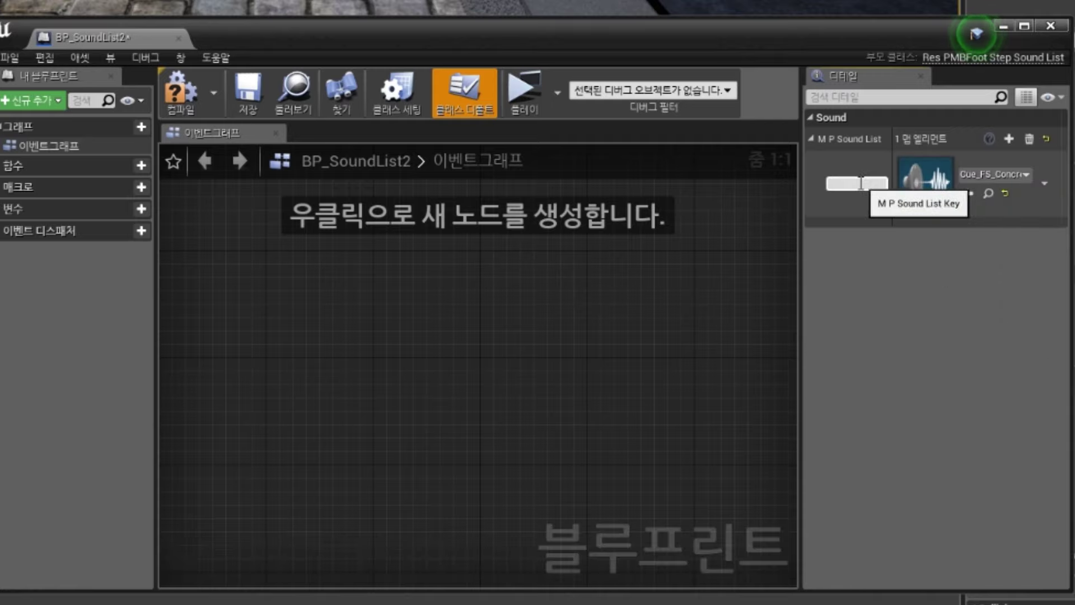
click(861, 183)
text(PM_Rock)
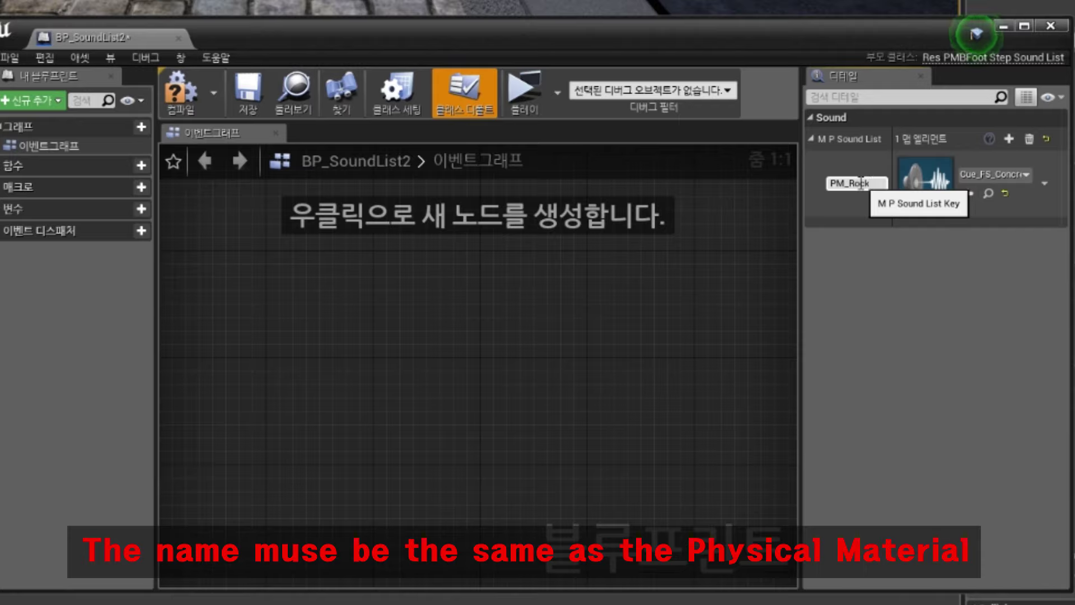
Step: Add entries mapping PM_Steel to Cue_FS_Metal and PM_Wood2 to Cue_FS_Wood
click(1006, 139)
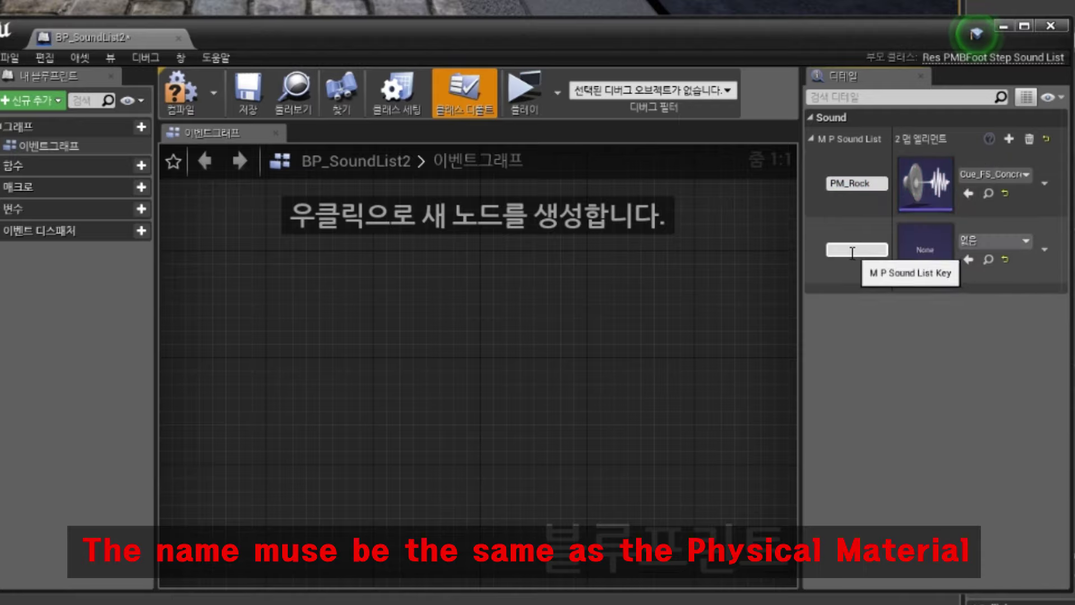
text(PM_Steel)
click(1025, 240)
click(1002, 532)
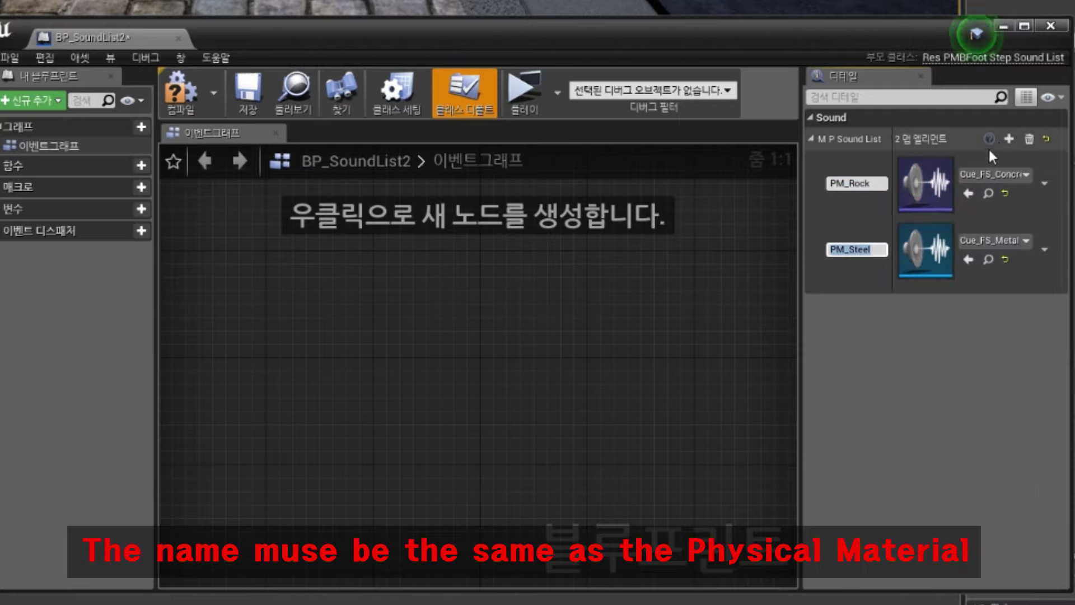
click(1008, 138)
click(1025, 307)
scroll(1049, 169, down, 1)
click(1043, 218)
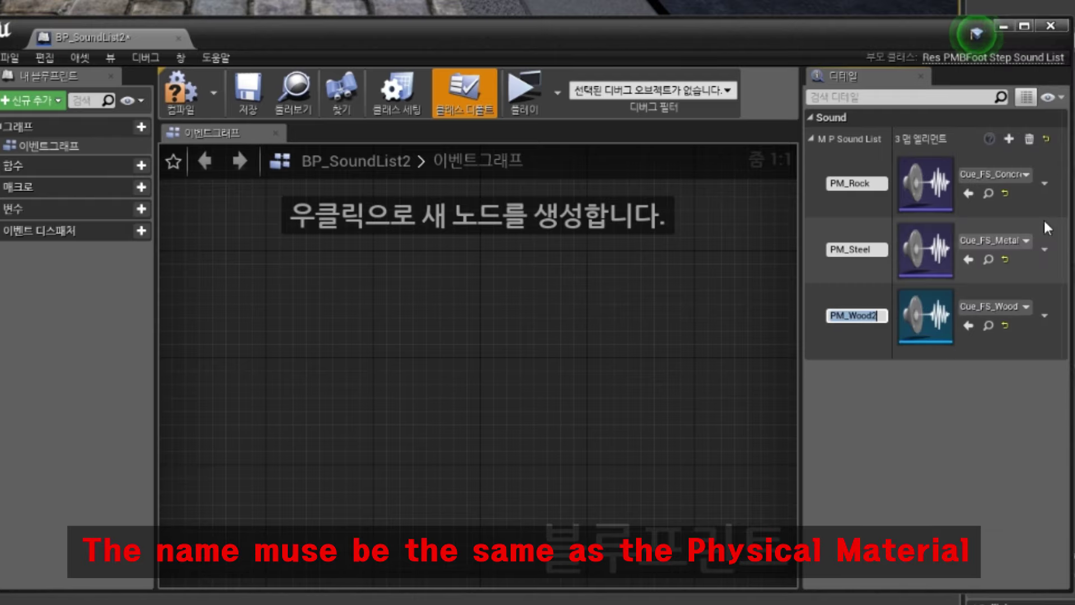
click(1003, 26)
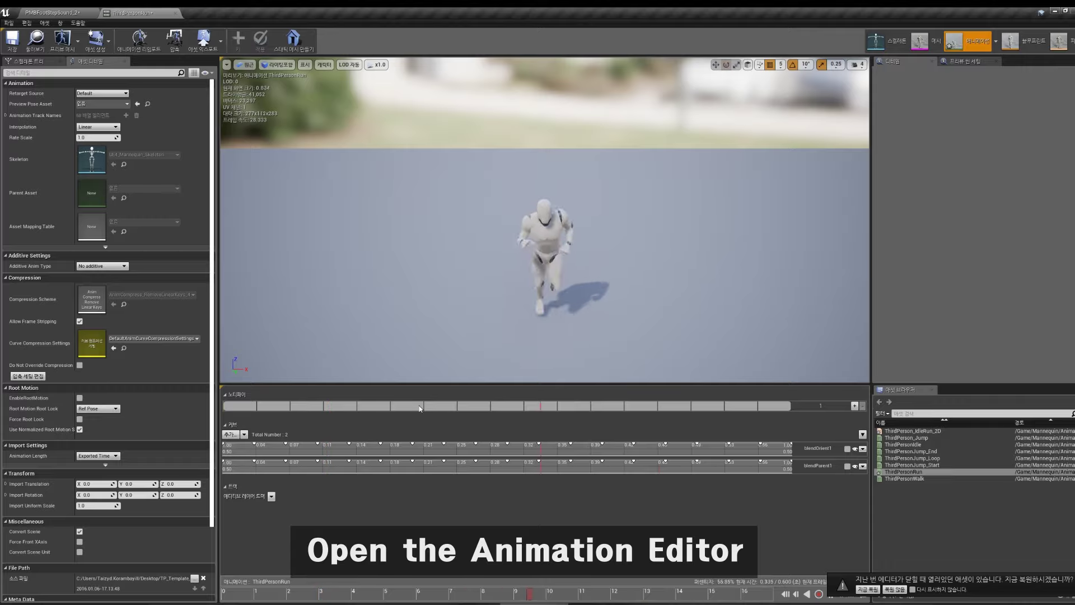
Step: Zoom in on the runner and add a PMBFootStepSound notify at the first footstep
mouse_move(421, 336)
mouse_down()
mouse_move(504, 252)
mouse_move(425, 235)
mouse_up()
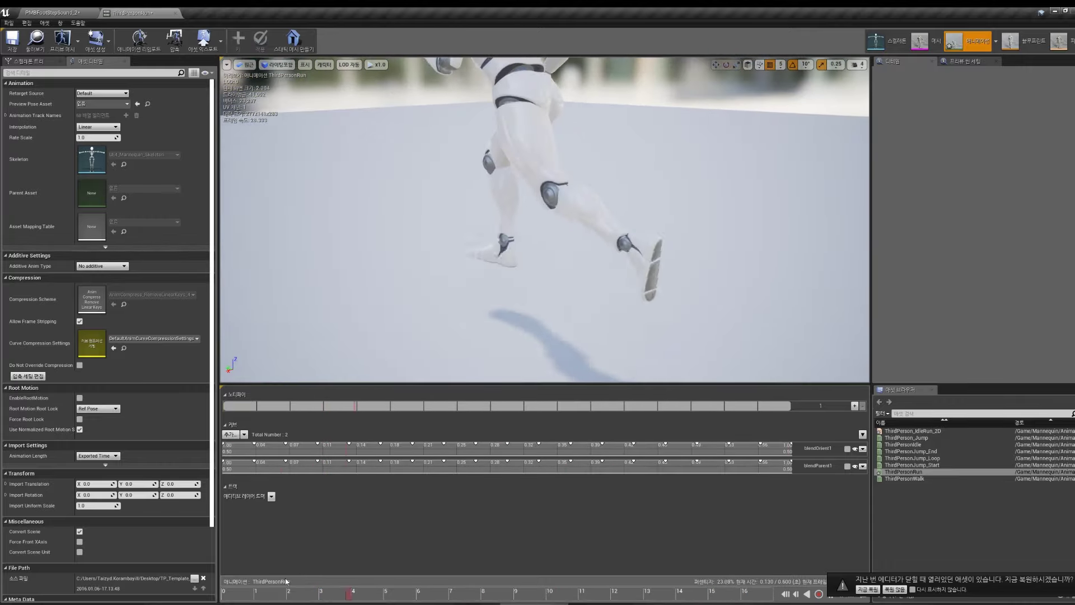
drag(284, 594, 440, 592)
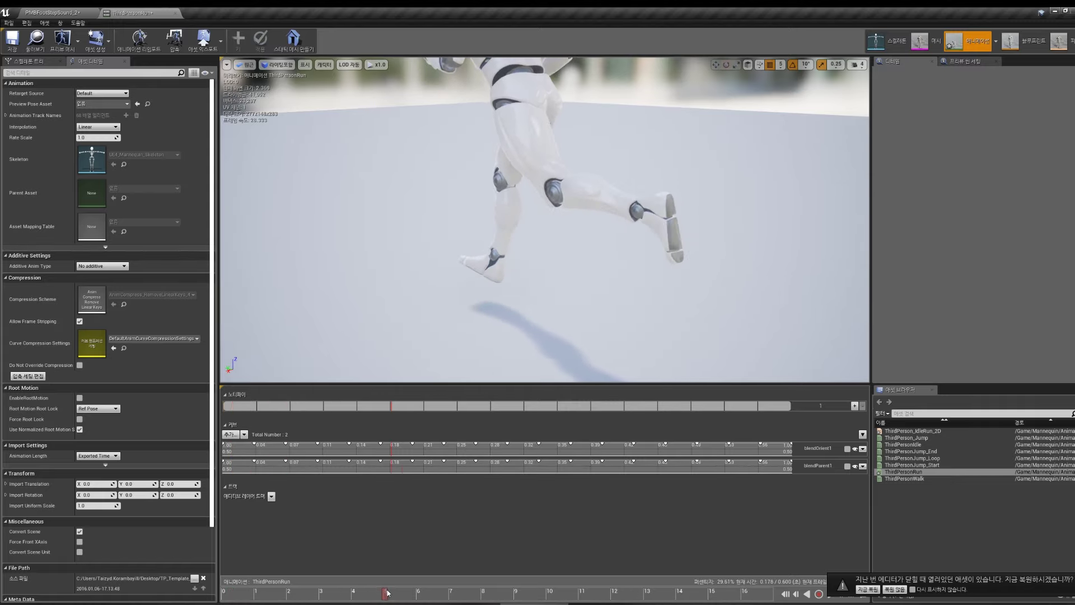
right_click(452, 410)
mouse_move(472, 418)
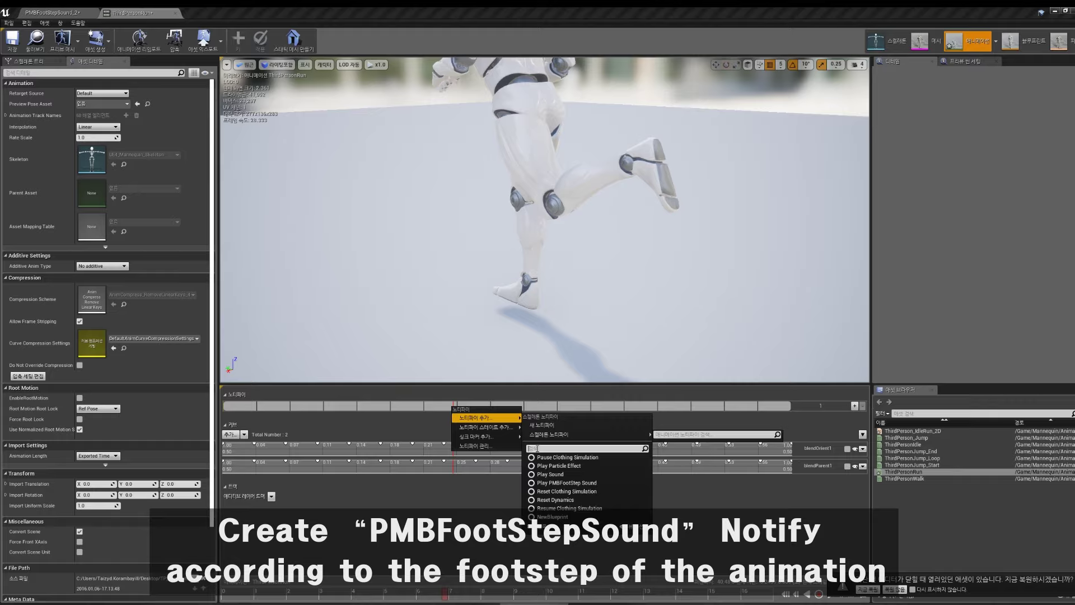
click(563, 483)
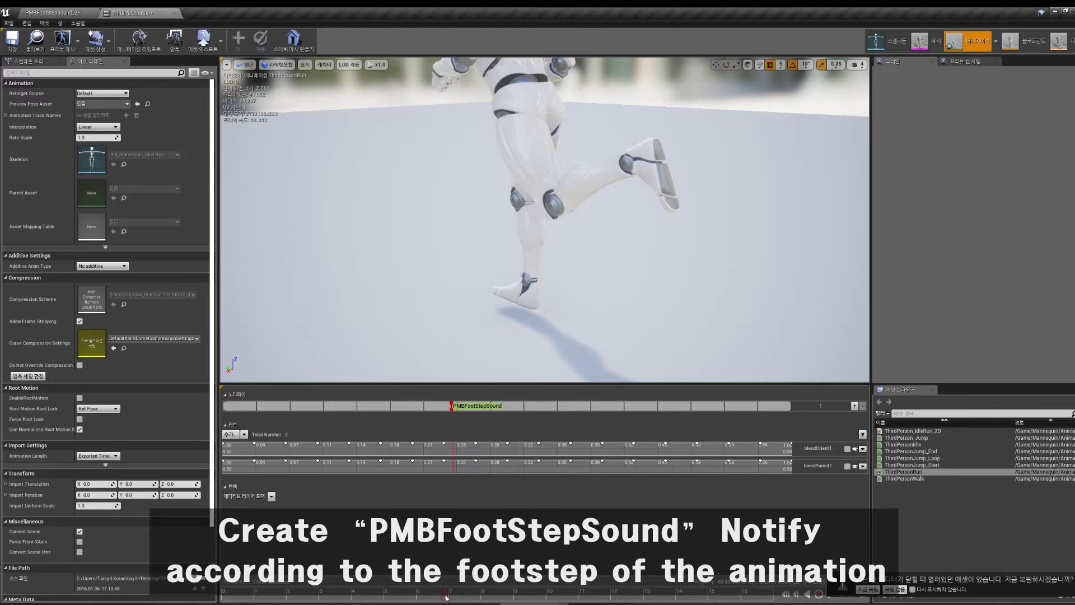
Step: Add a second PMBFootStepSound notify at the next footstep frame
drag(447, 597, 712, 591)
right_click(733, 410)
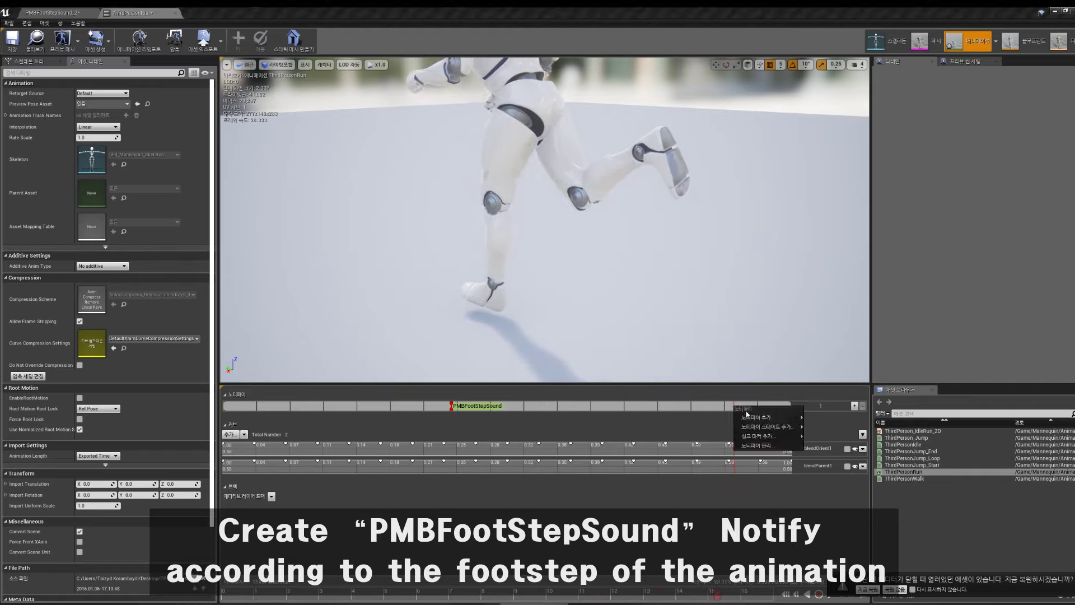
mouse_move(758, 417)
click(876, 482)
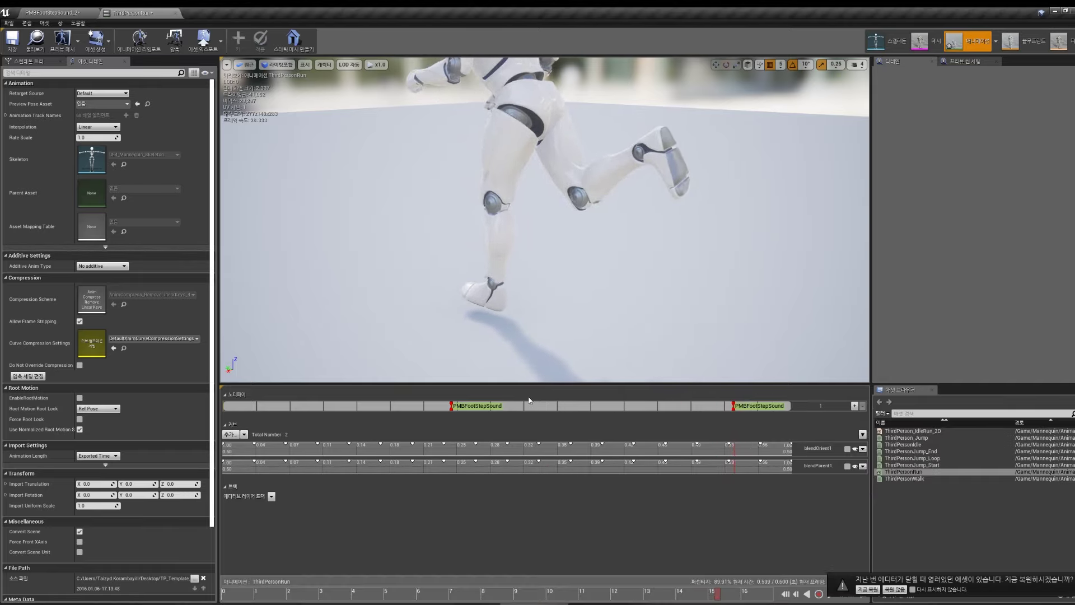
click(493, 406)
click(960, 105)
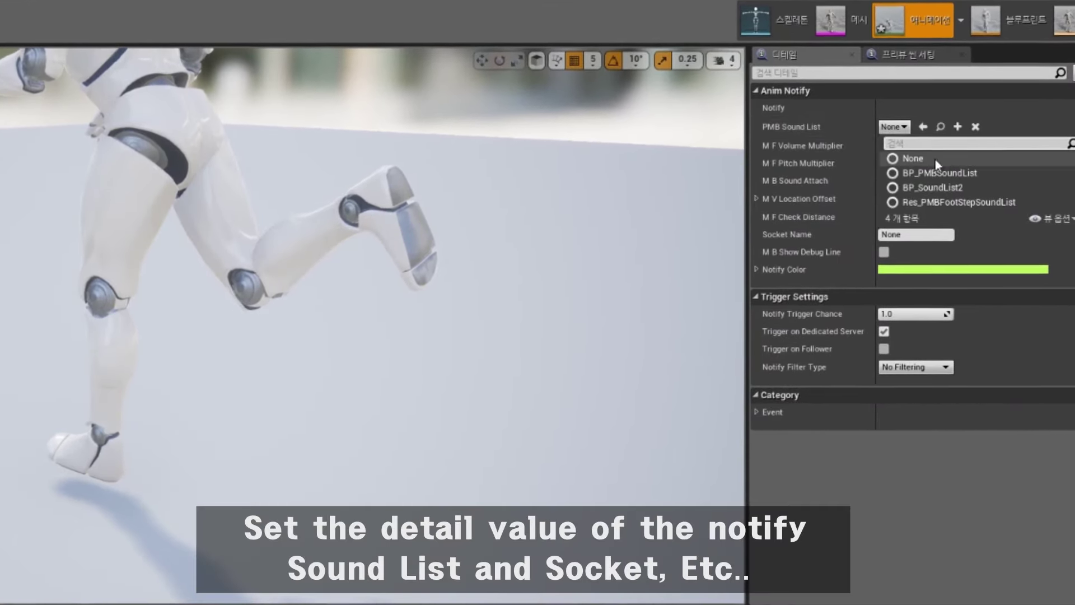
Step: Set the notify's PMB Sound List to BP_SoundList2 and its Socket Name to foot_l
click(961, 188)
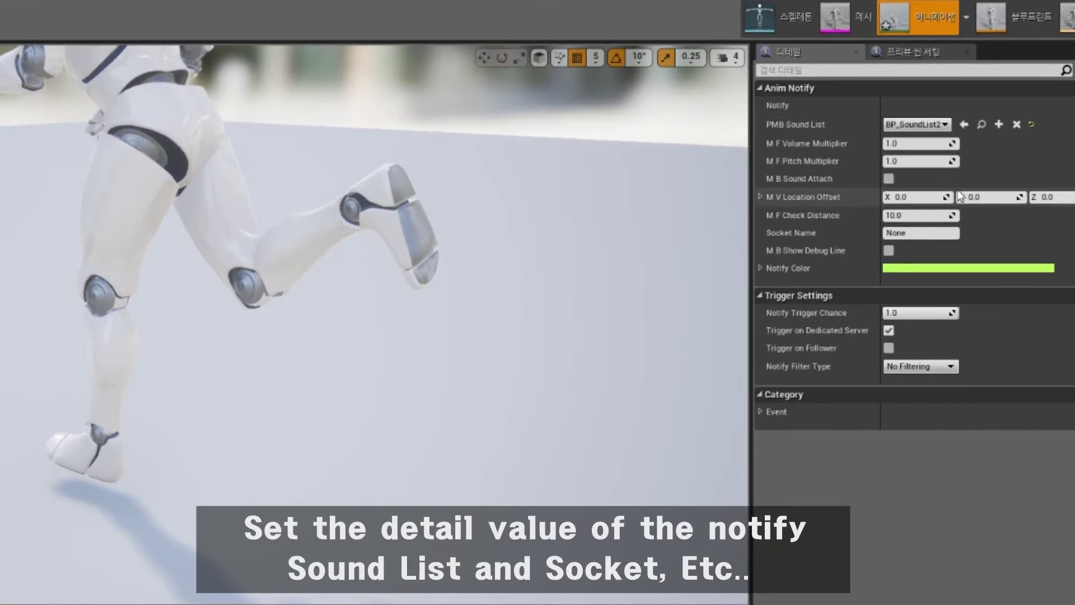
click(918, 233)
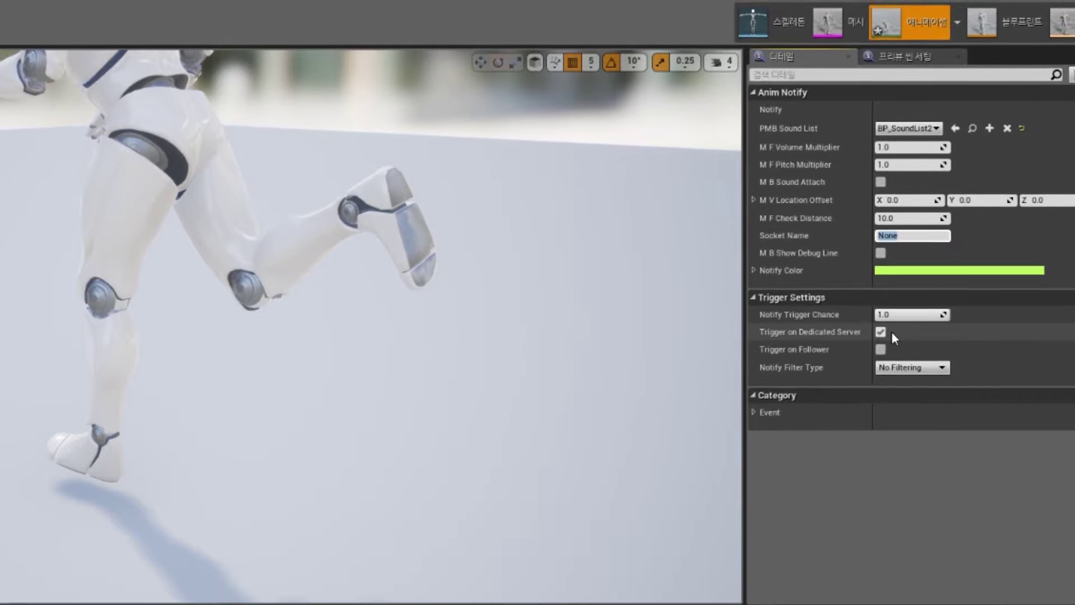
text(foot)
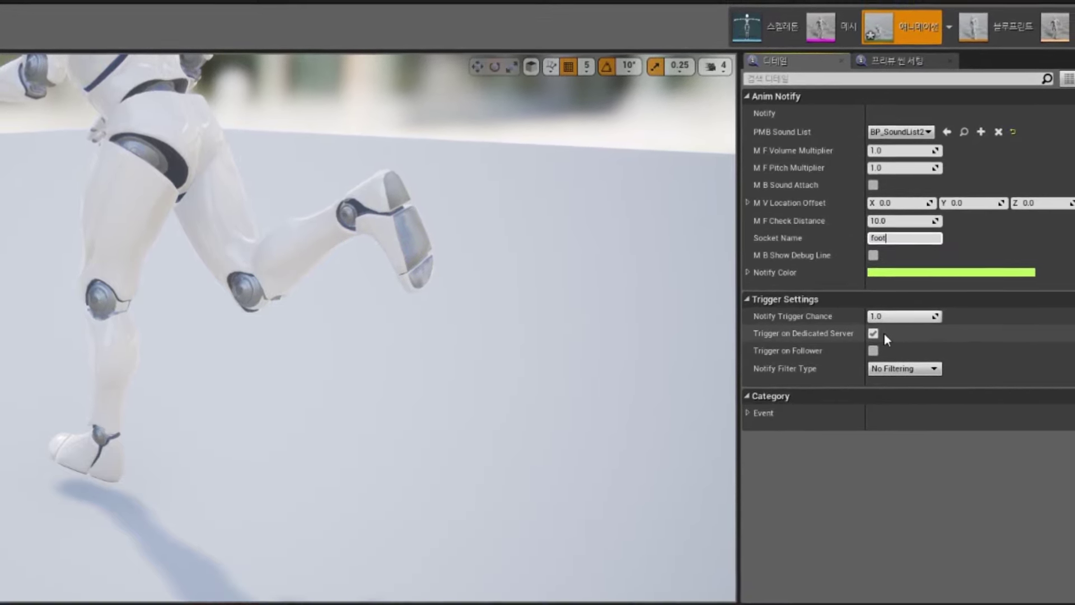
text(-l)
key(Return)
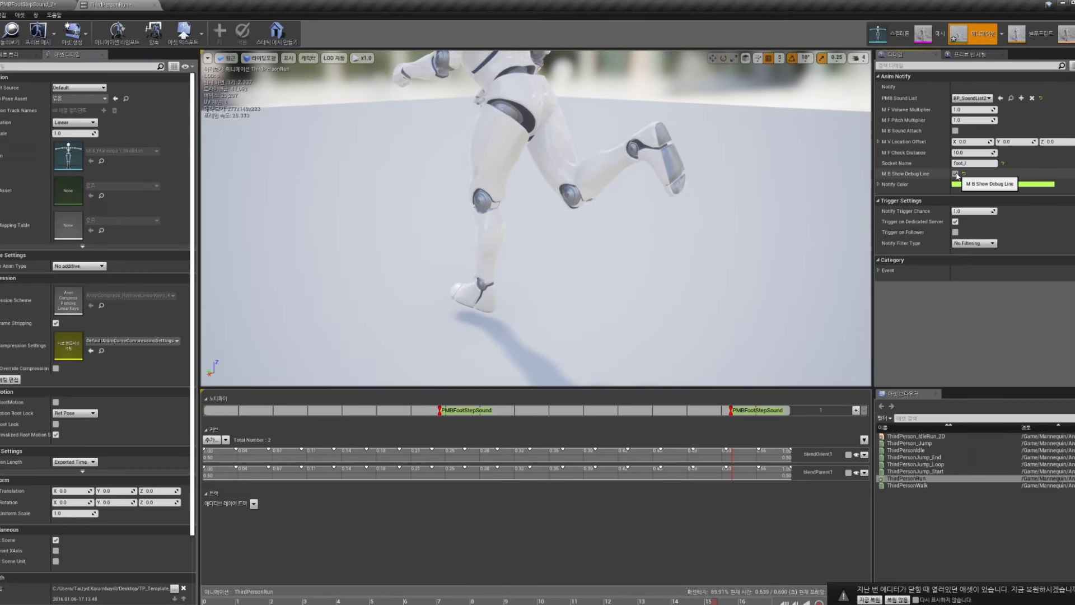
Step: Give the other notify BP_SoundList2, preview the run, and save ThirdPersonRun
click(967, 100)
click(986, 134)
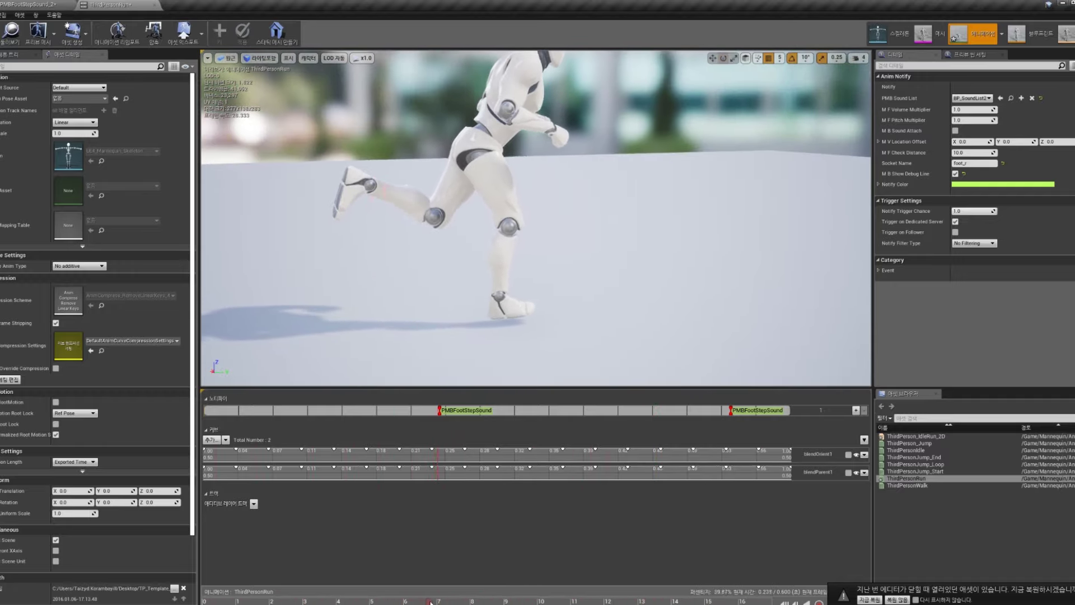
drag(430, 602, 451, 601)
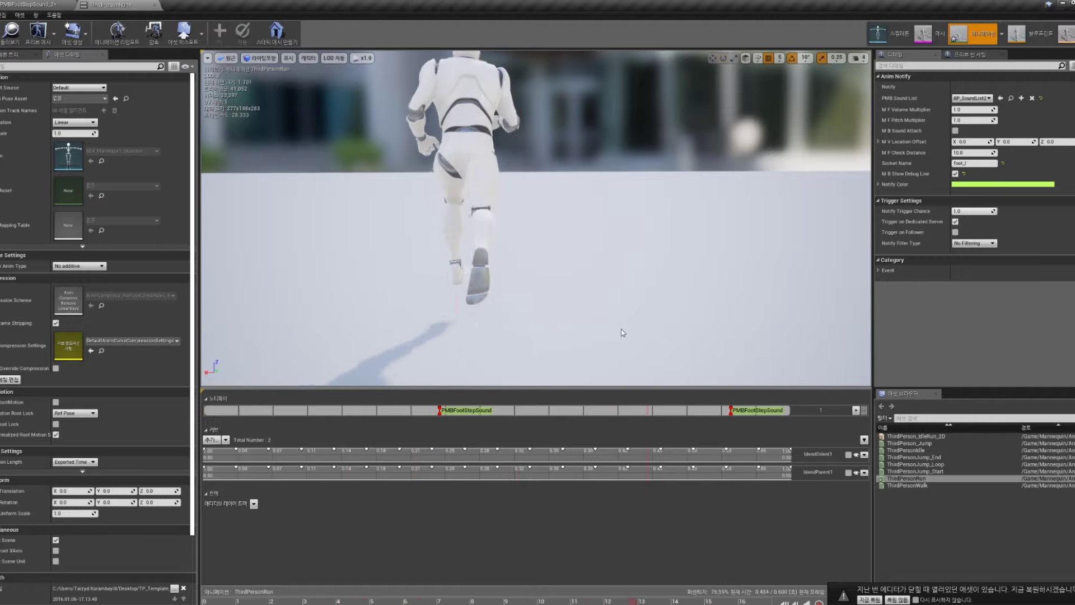
mouse_move(648, 287)
mouse_down()
mouse_move(672, 236)
mouse_move(588, 235)
mouse_up()
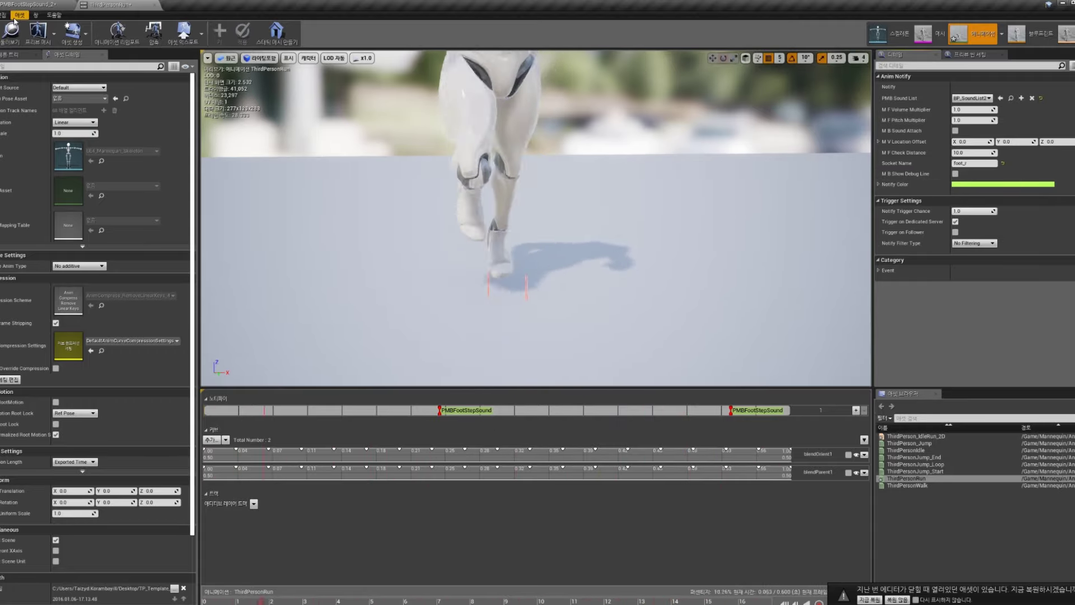
key(ctrl+s)
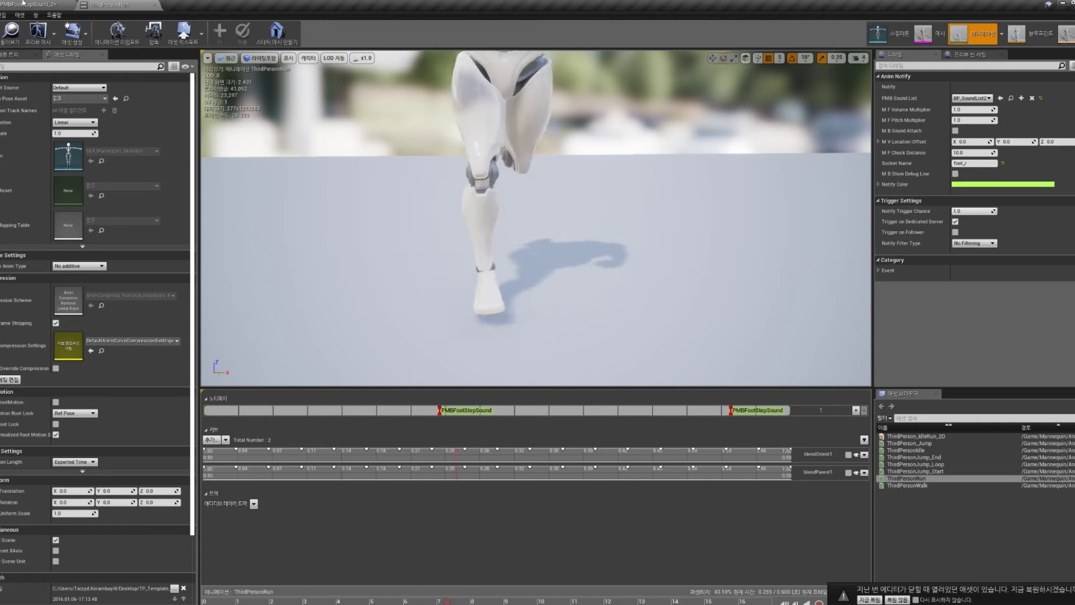